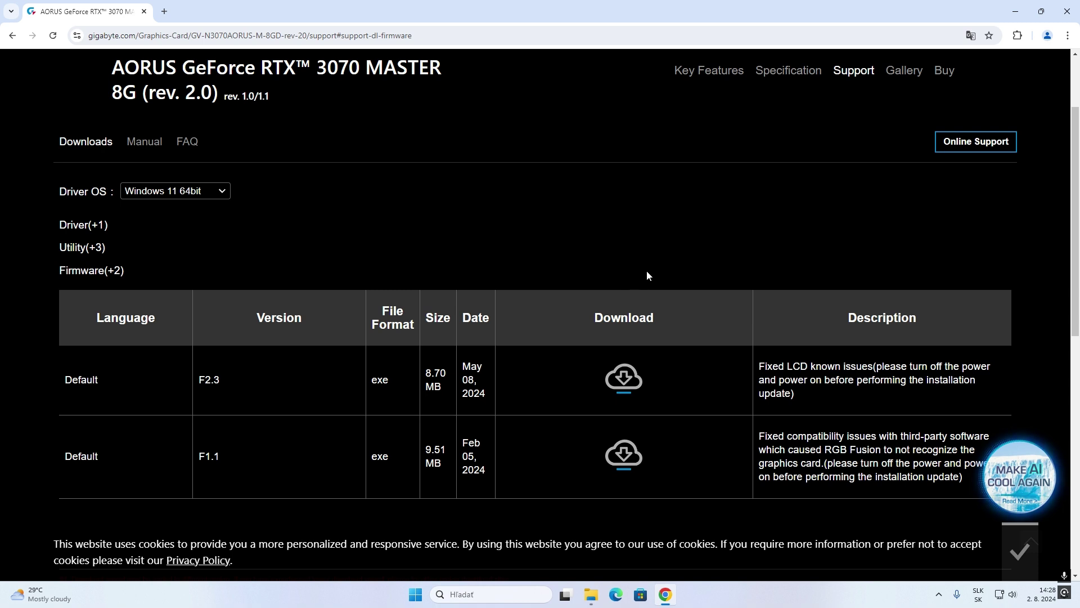
# - Search 'r' and open Language & region under Time & language, listing English (US) and Slovak
pyautogui.press('super')
pyautogui.write('r')
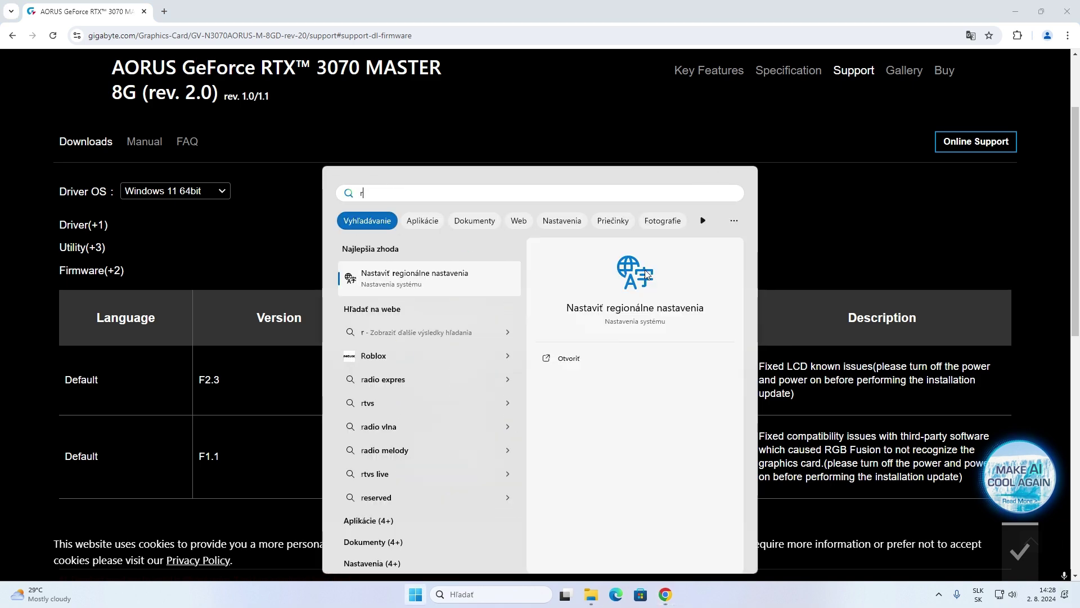
pyautogui.click(447, 286)
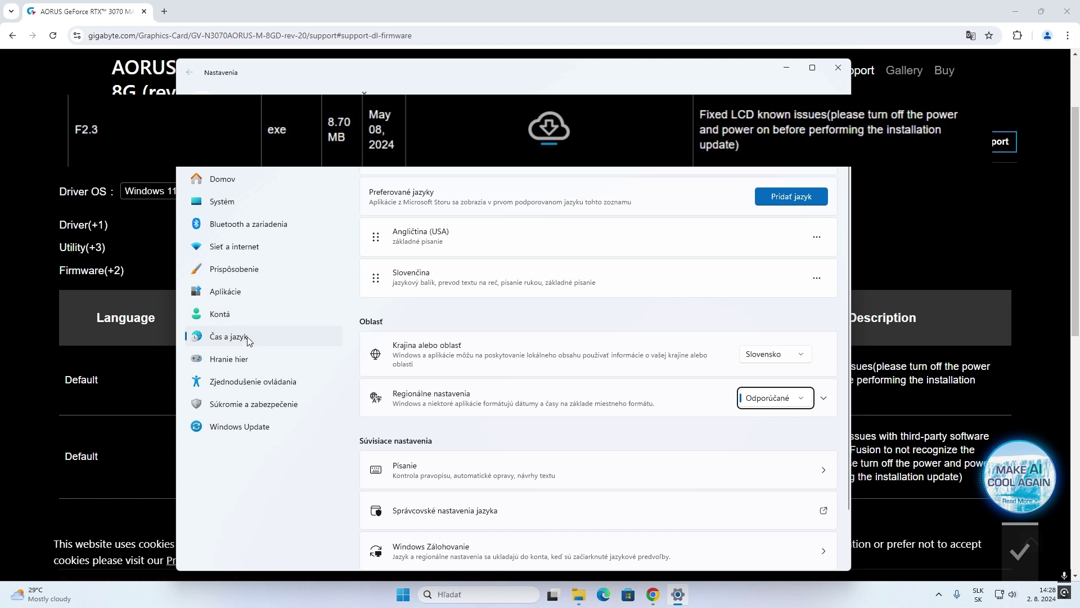
pyautogui.click(244, 340)
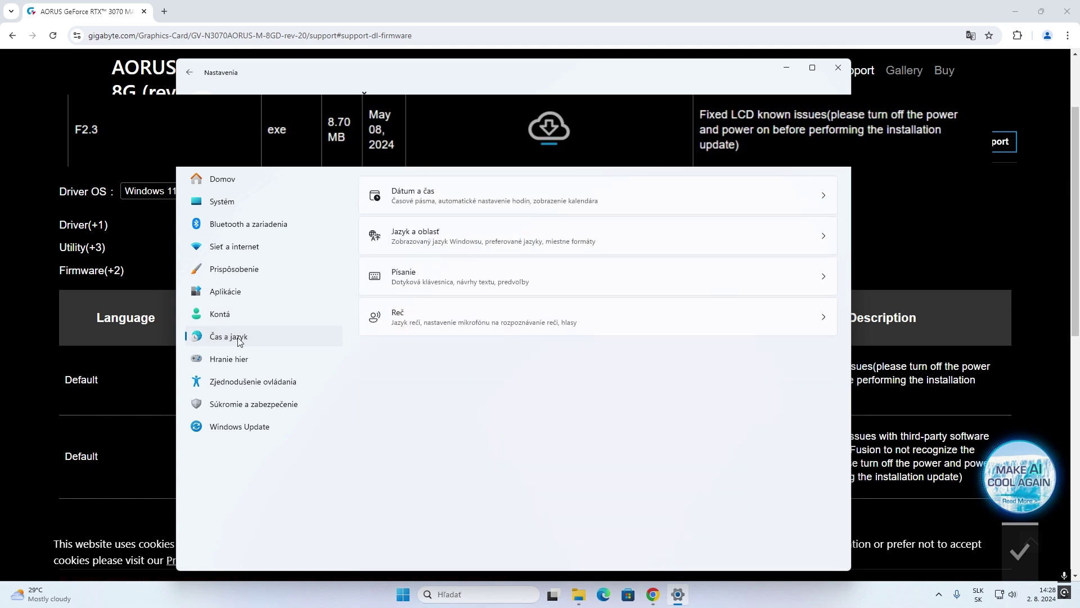
pyautogui.click(438, 245)
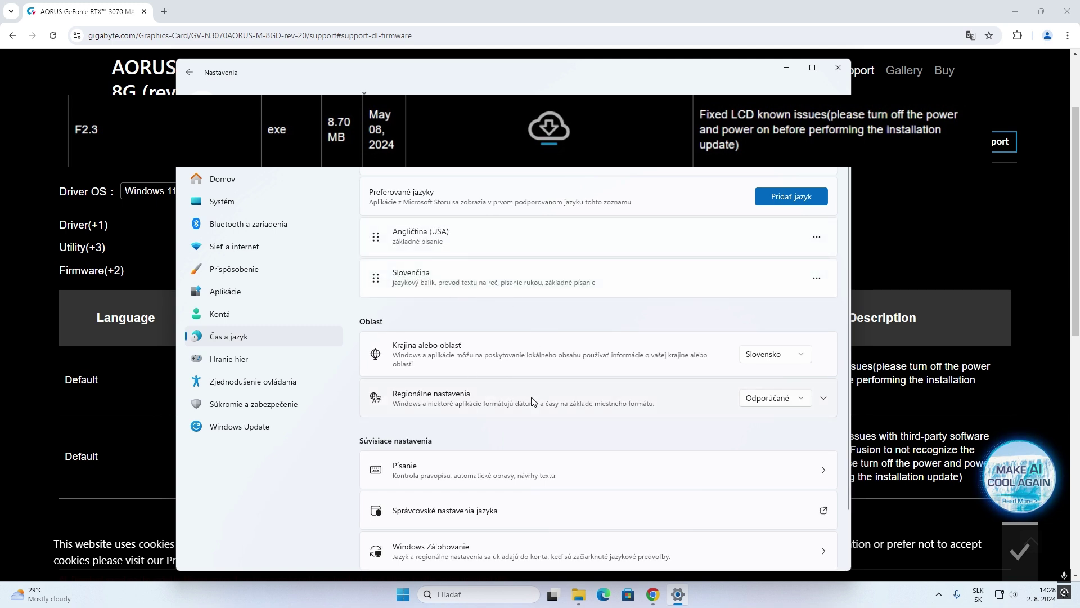
# - Choose English (USA) from the regional format list
pyautogui.click(769, 401)
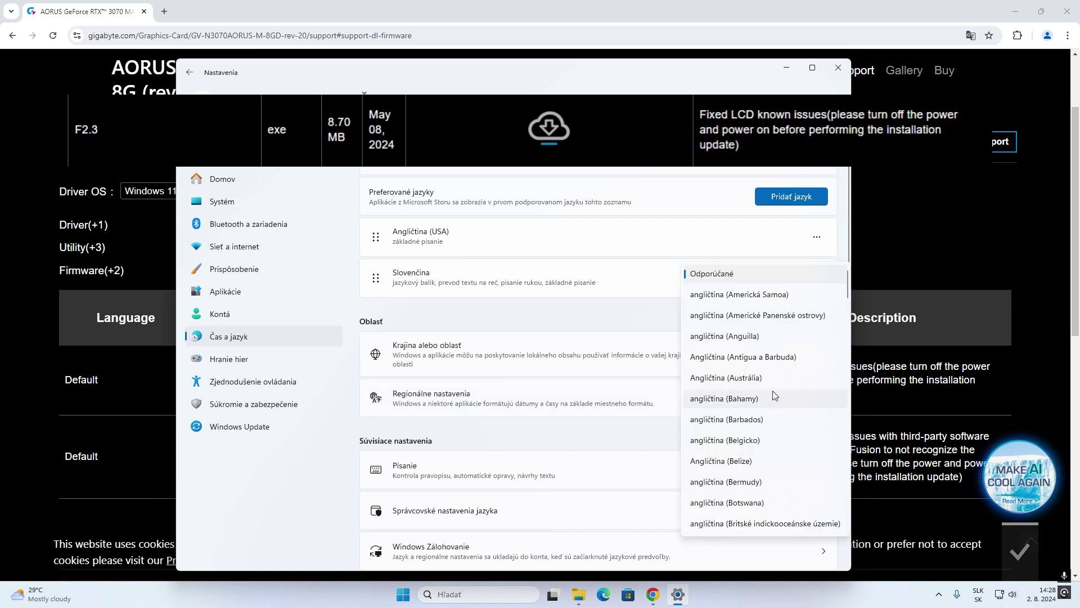
pyautogui.scroll(-15, 771, 393)
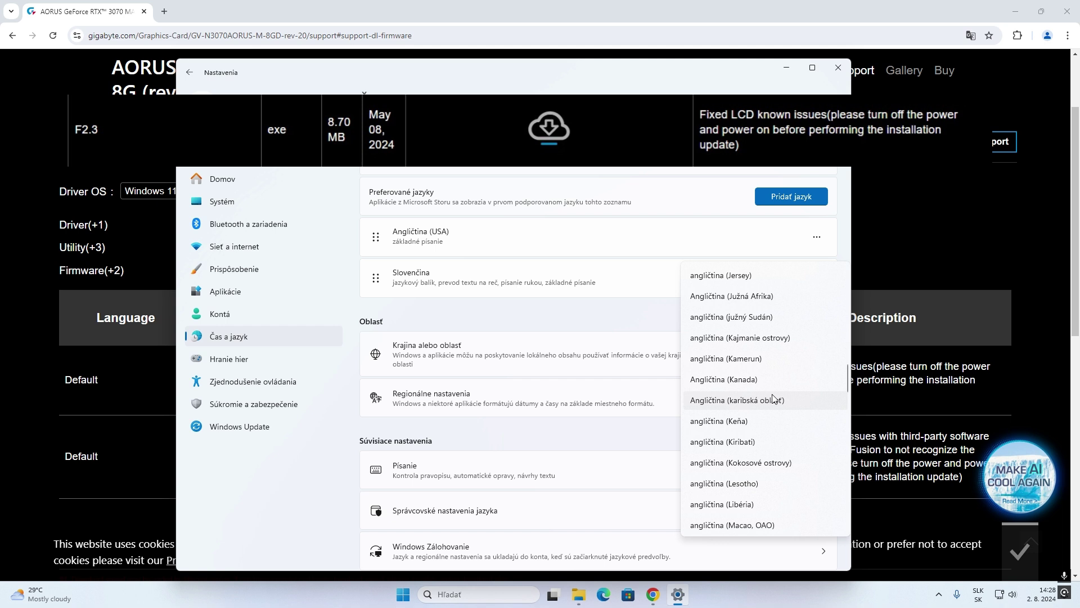
pyautogui.scroll(-3, 776, 399)
pyautogui.scroll(-10, 777, 398)
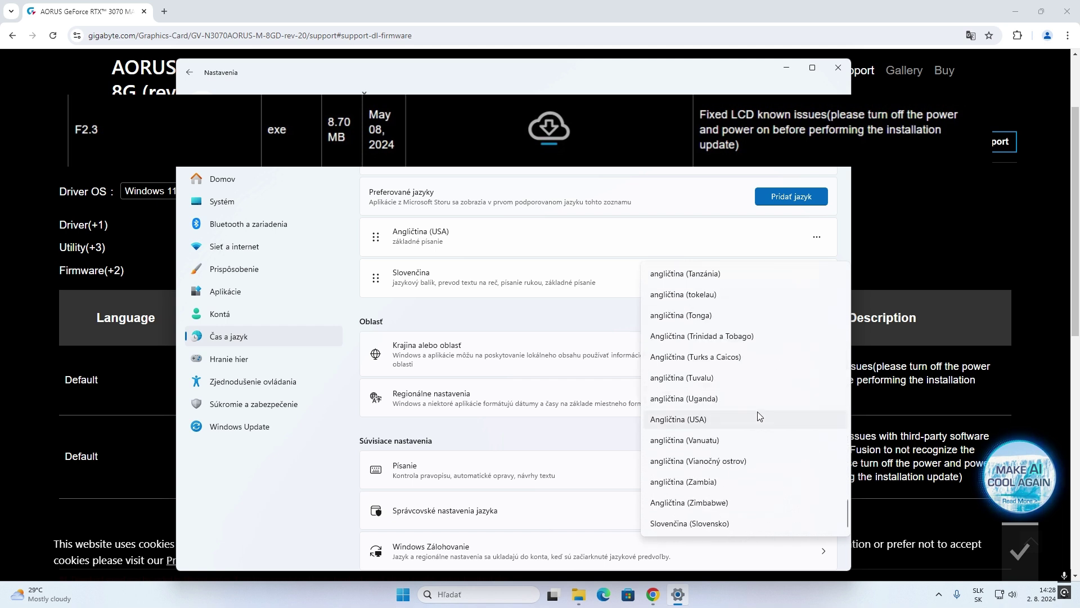
pyautogui.click(709, 422)
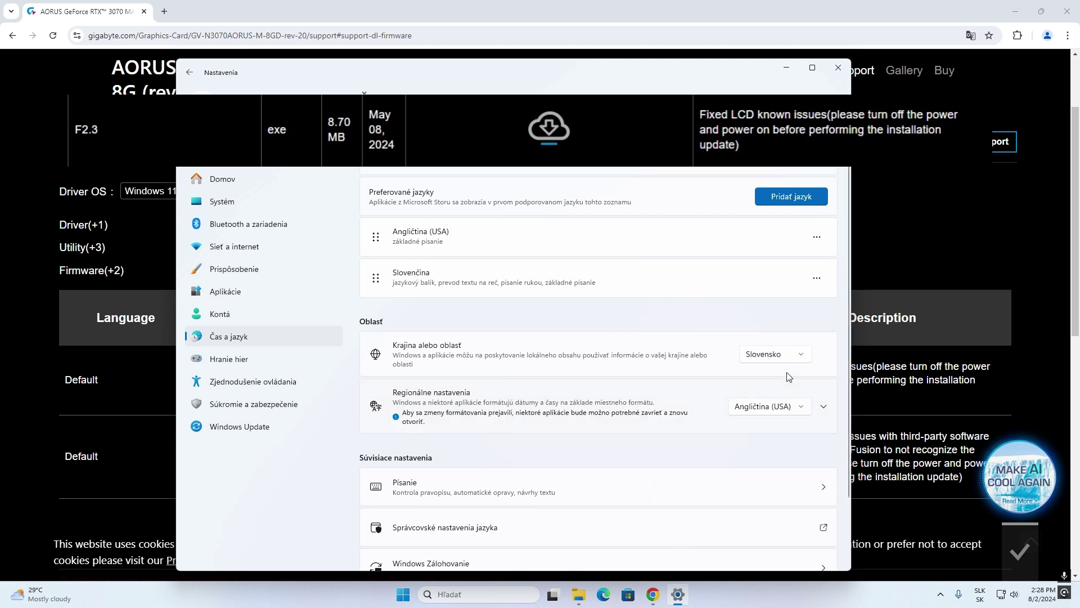
# - Switch the regional format to English (United Kingdom) instead
pyautogui.click(786, 411)
pyautogui.scroll(1, 768, 378)
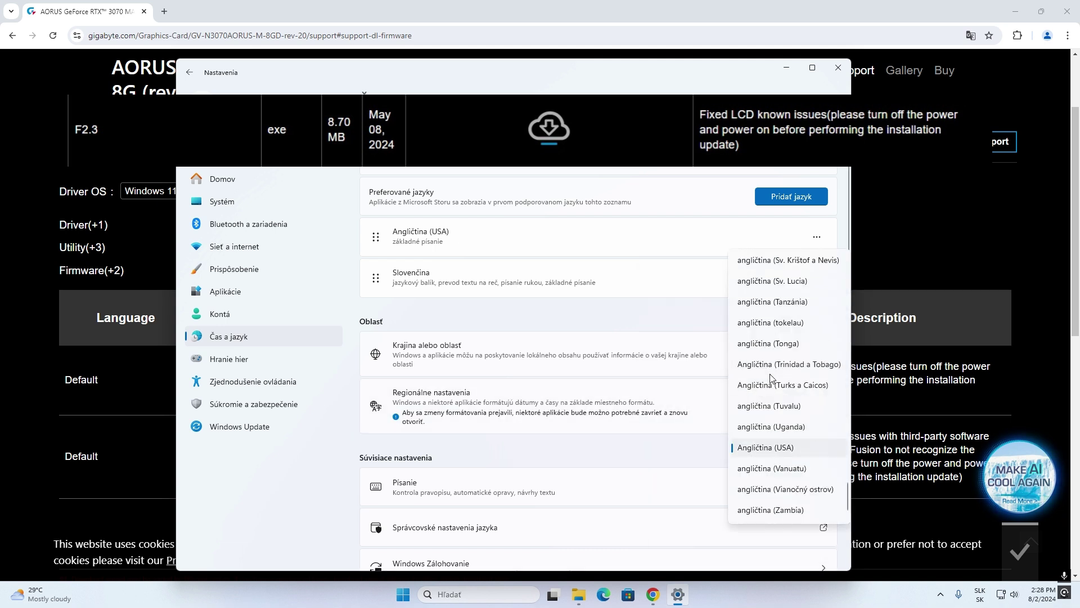
pyautogui.scroll(1, 772, 377)
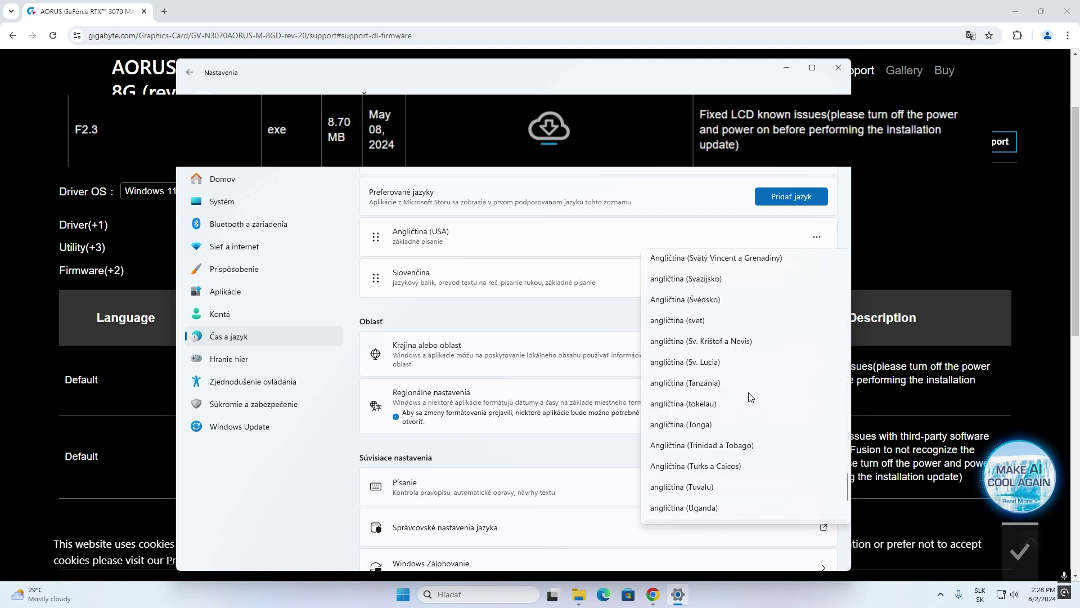
pyautogui.scroll(1, 750, 397)
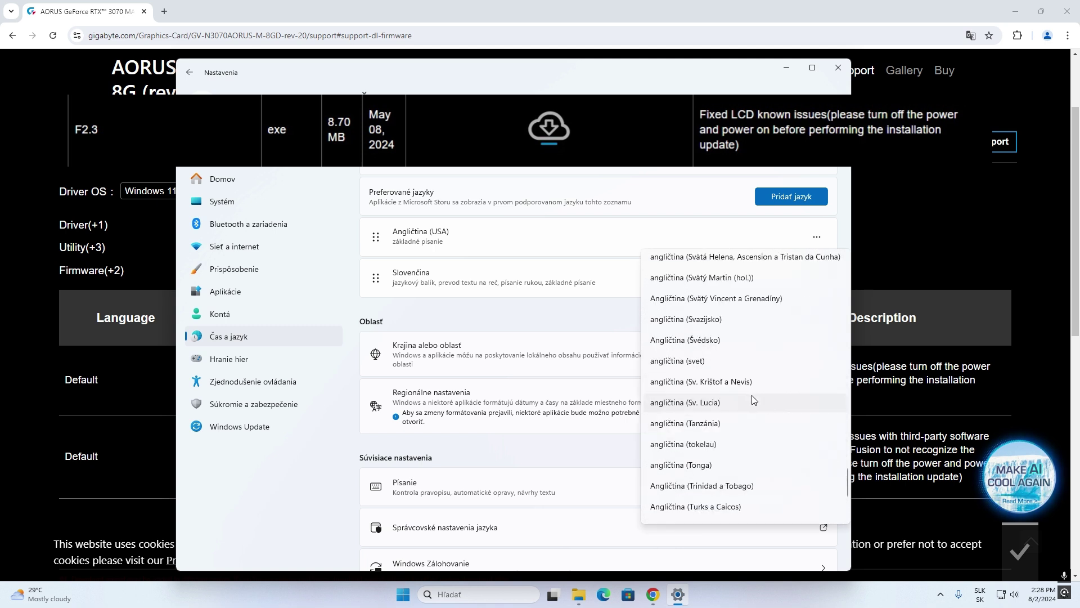
pyautogui.scroll(-1, 755, 399)
pyautogui.scroll(3, 752, 398)
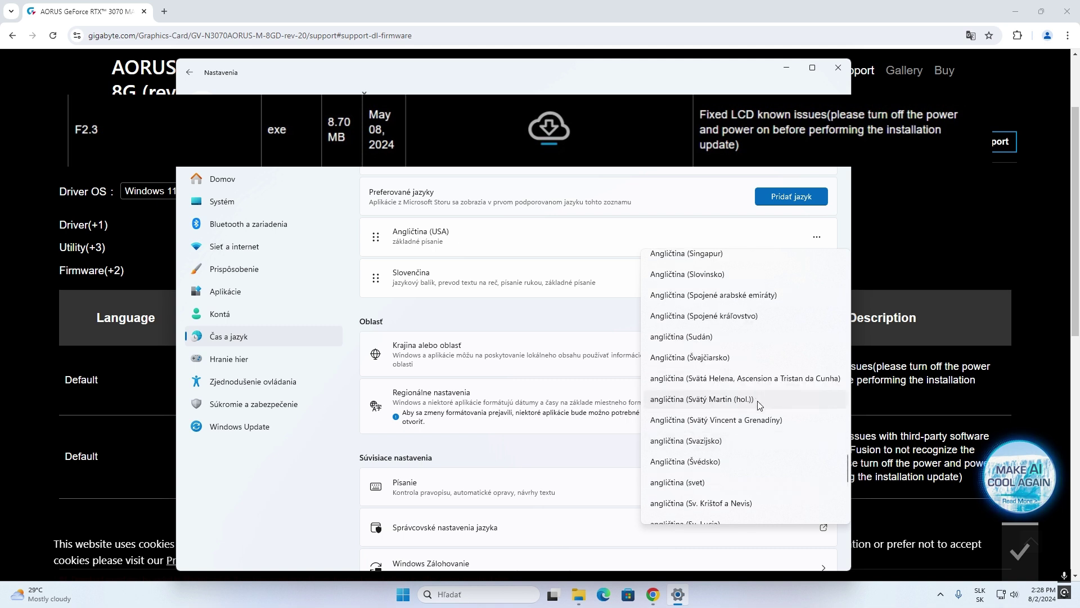
pyautogui.scroll(1, 758, 403)
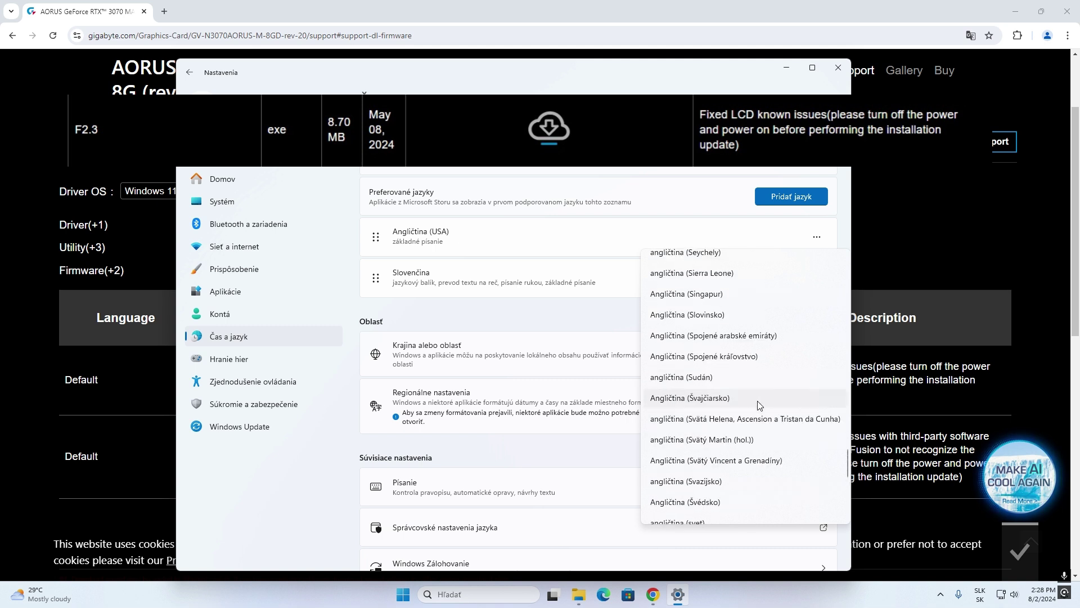
pyautogui.click(701, 358)
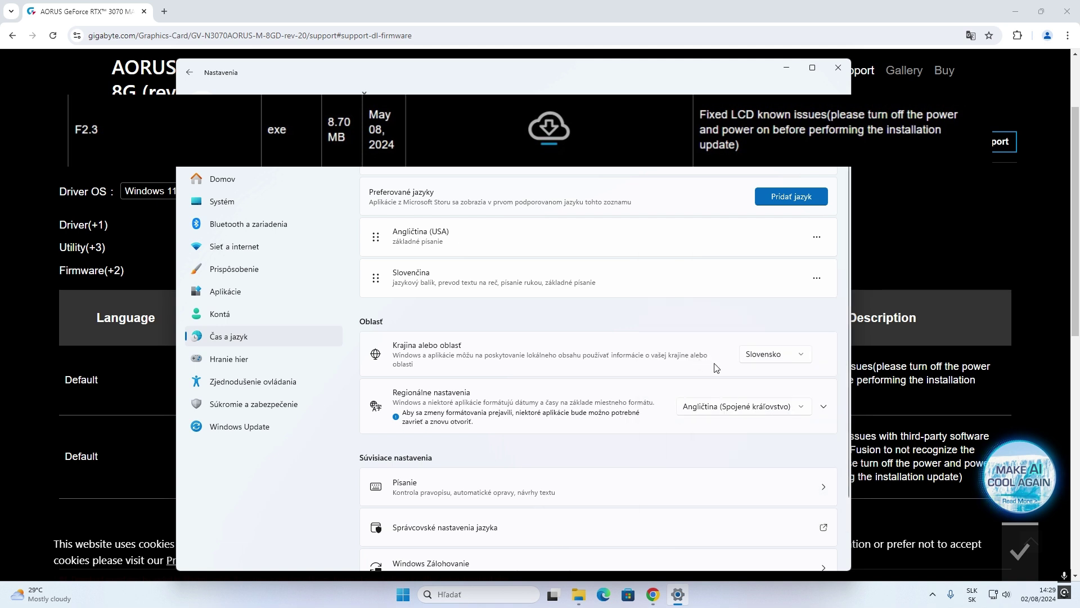
# - Set the regional format back to English (USA)
pyautogui.click(759, 403)
pyautogui.scroll(-5, 759, 413)
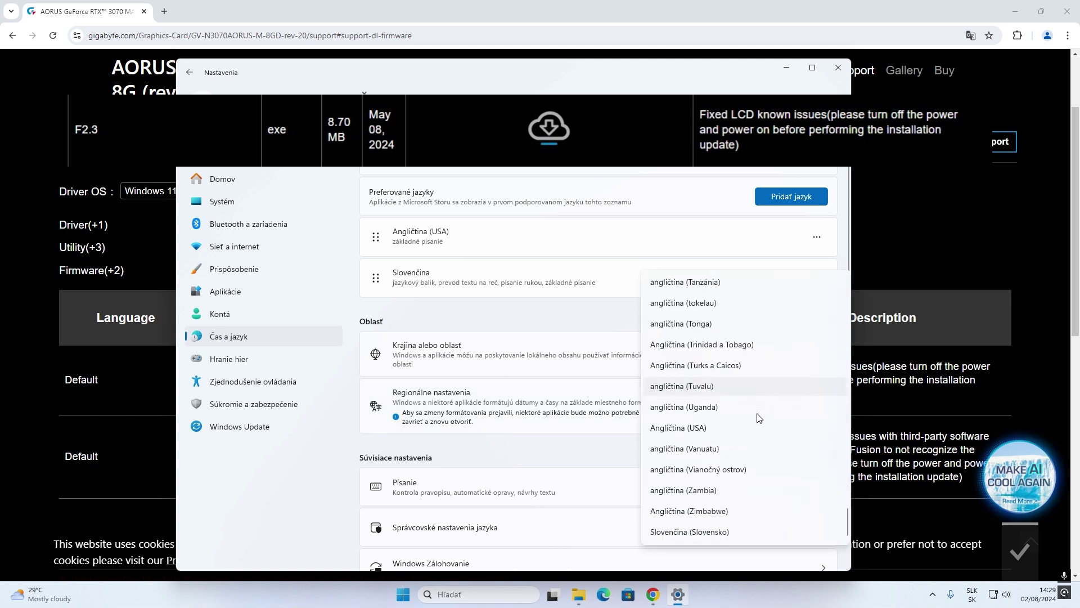
pyautogui.click(691, 430)
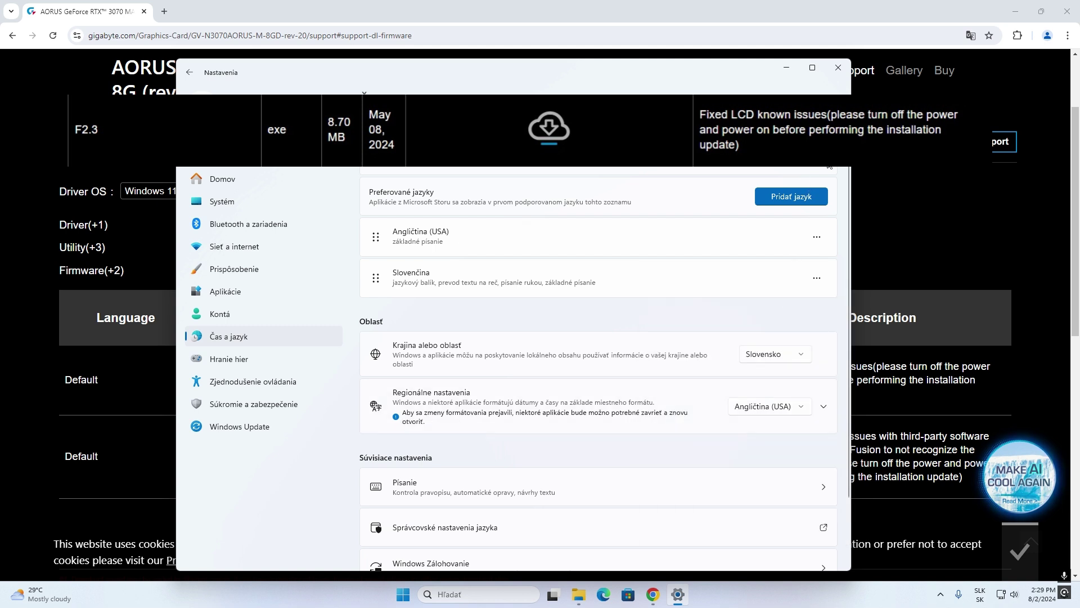
# - Close Settings, then reopen the regional settings through a 're' search
pyautogui.click(839, 72)
pyautogui.press('super')
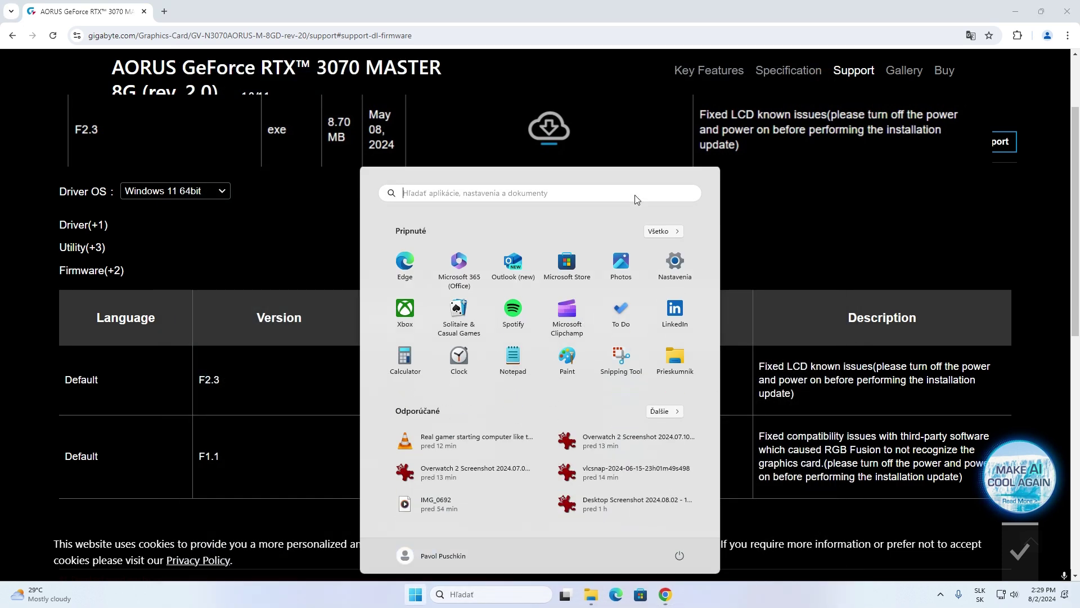
pyautogui.write('re')
pyautogui.click(485, 274)
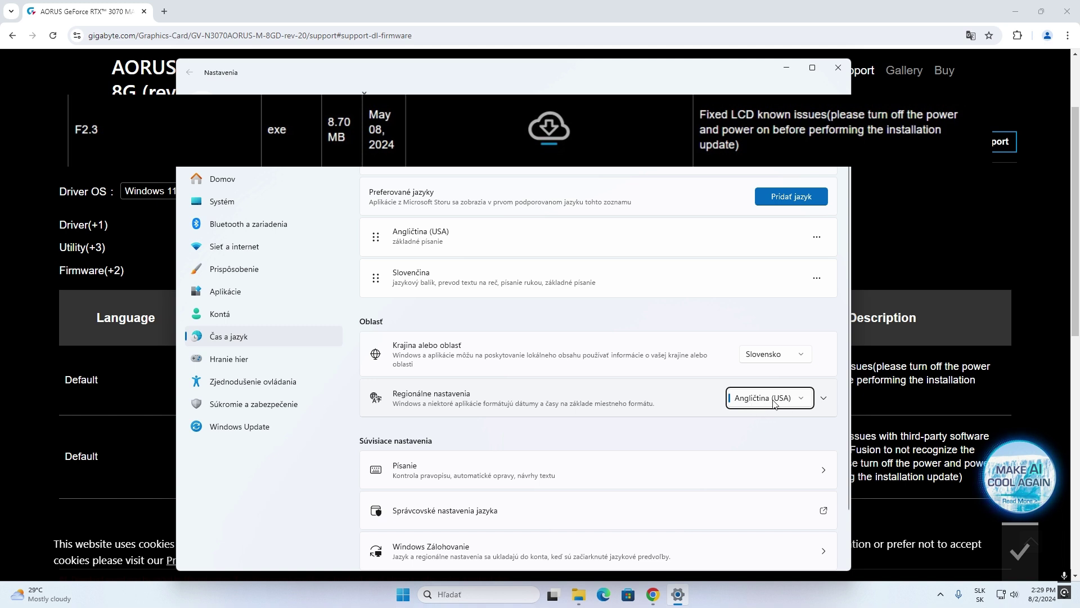
# - Confirm English (USA) as regional format, close Settings, and bring the lcd firware folder forward
pyautogui.click(782, 405)
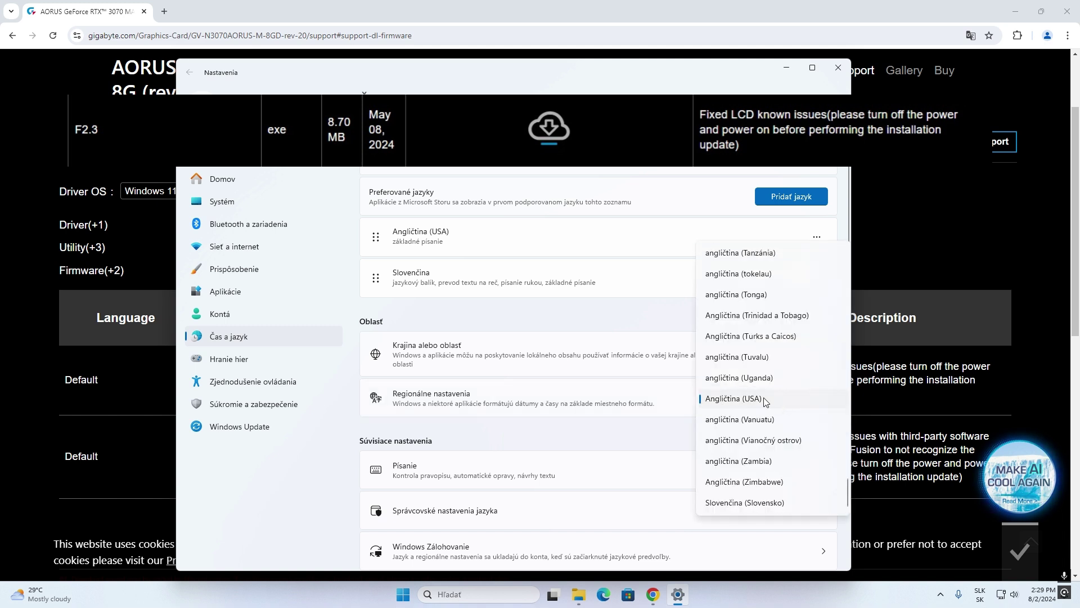
pyautogui.click(765, 401)
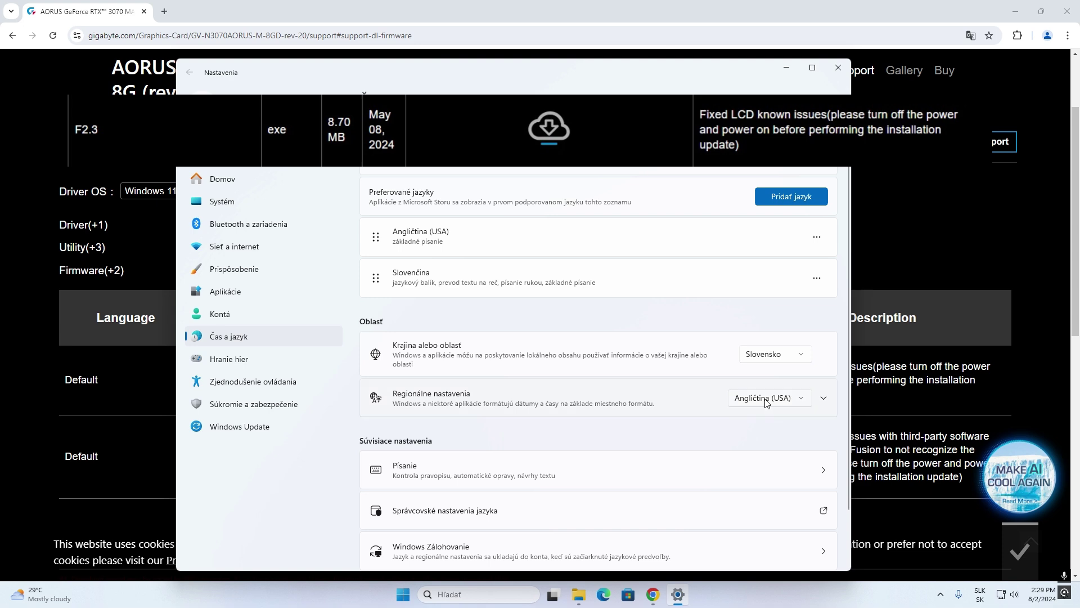
pyautogui.click(838, 67)
pyautogui.click(590, 595)
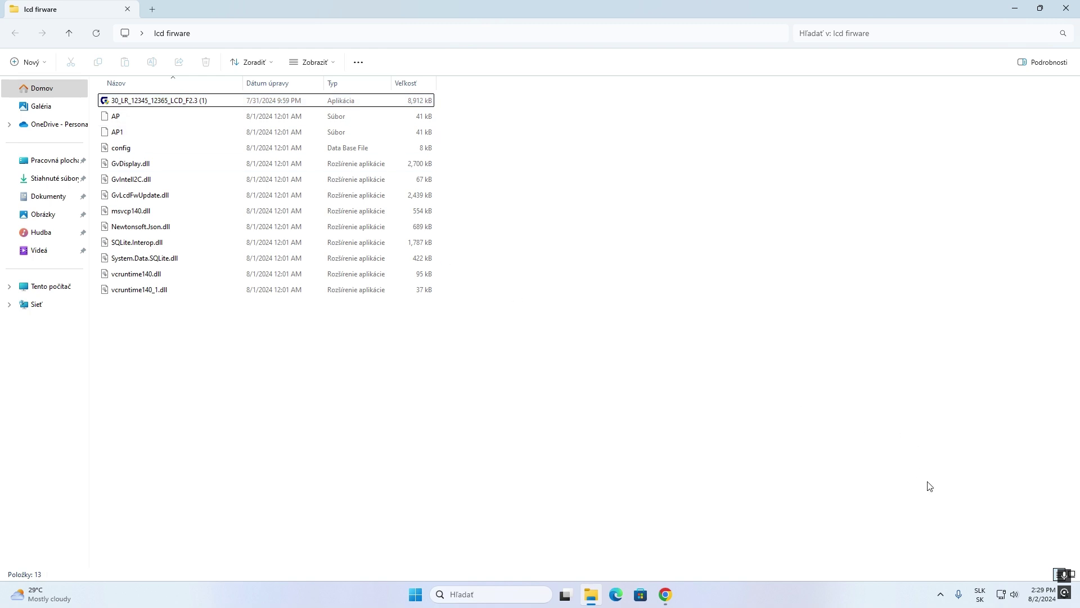
# - Launch Gigabyte Control Center from the hidden tray icons and open its updates section
pyautogui.click(940, 592)
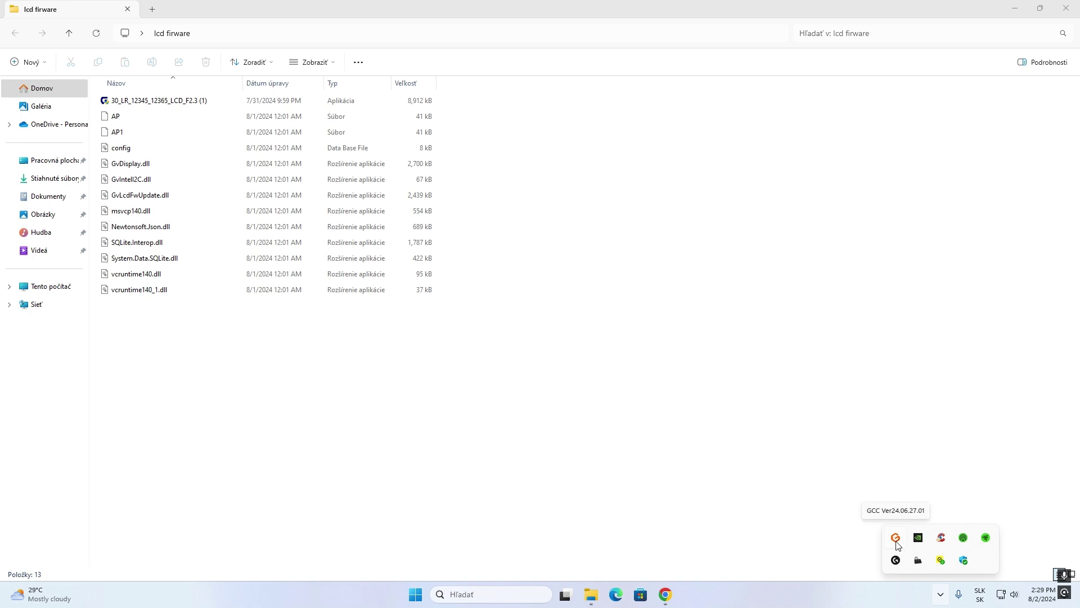
pyautogui.click(896, 539)
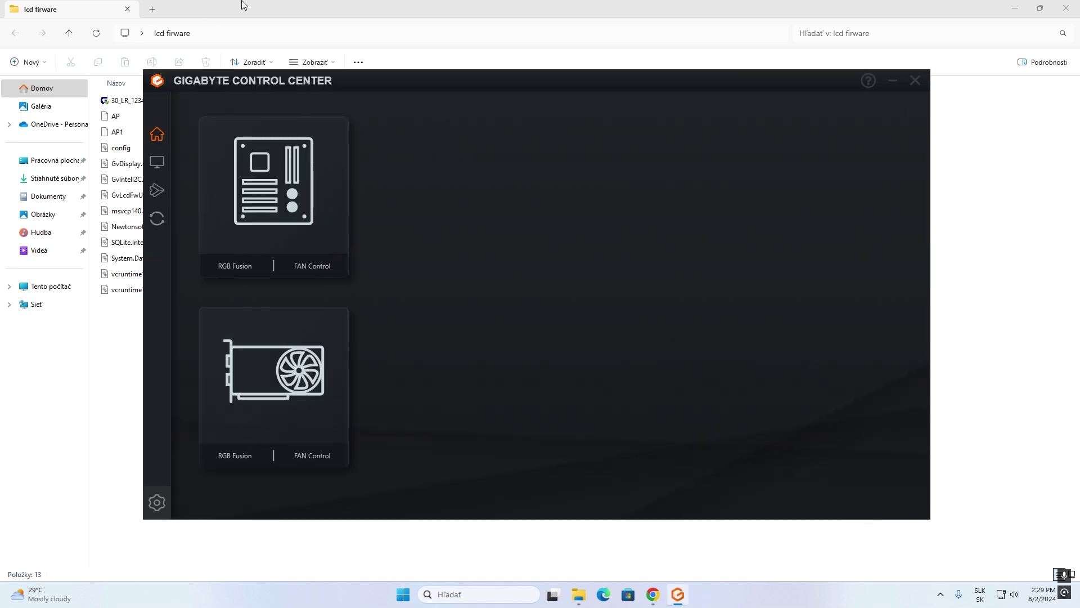
pyautogui.click(315, 19)
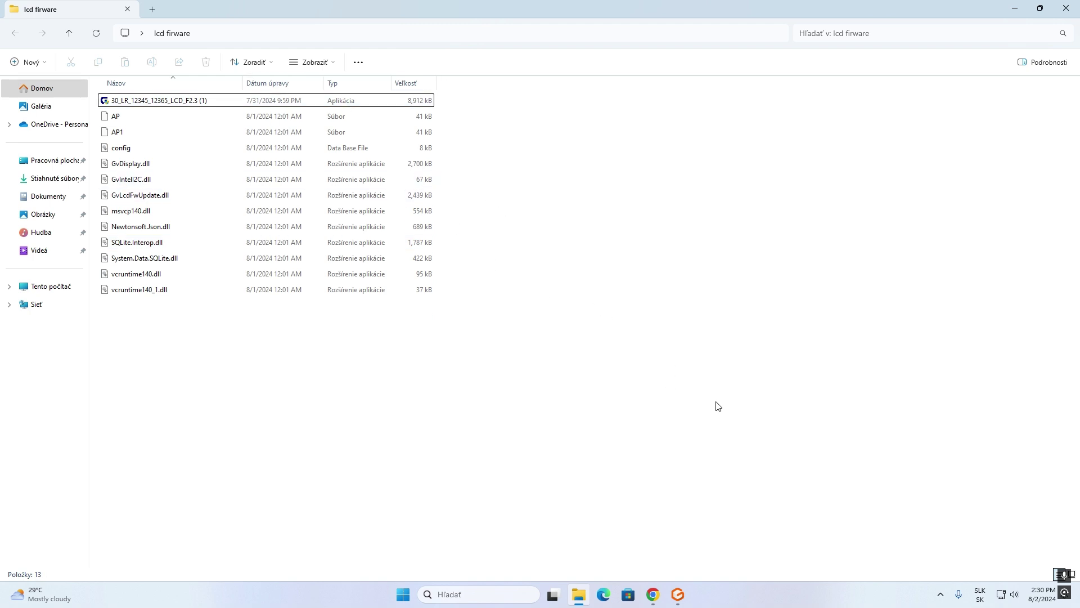
pyautogui.click(677, 594)
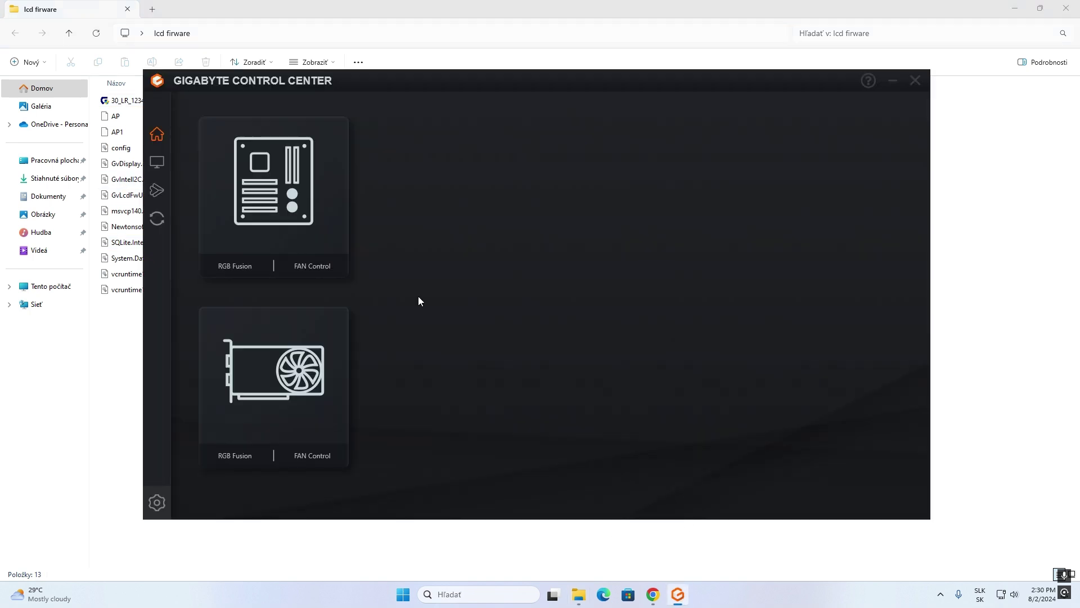
pyautogui.click(156, 225)
# - Show Update Info and scroll to the bottom, revealing the LCDFIRMWARE row at version F2.3
pyautogui.click(592, 144)
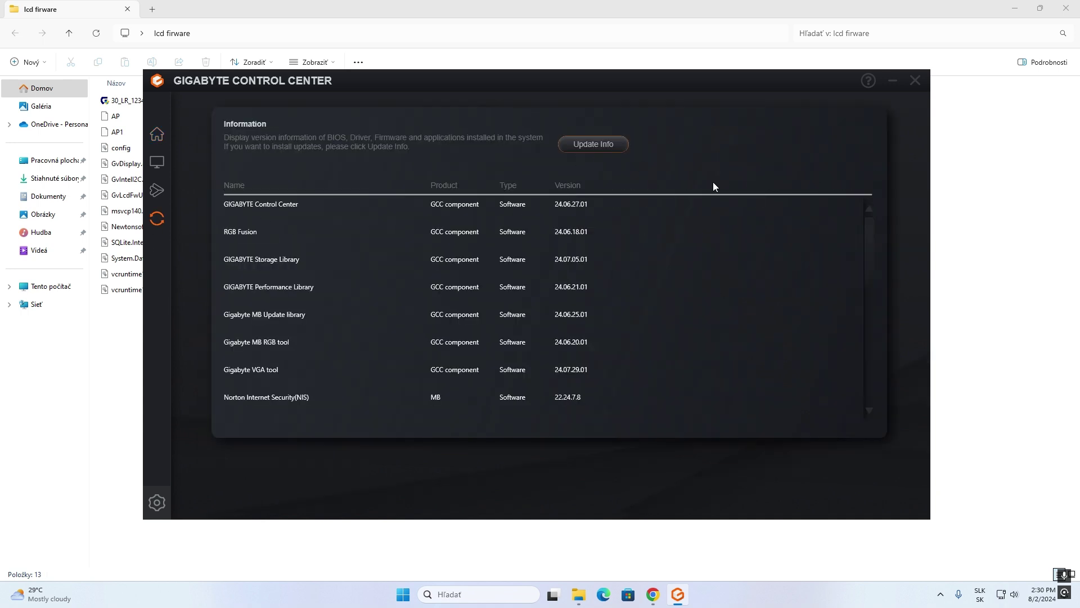
pyautogui.moveTo(872, 233); pyautogui.dragTo(856, 373)
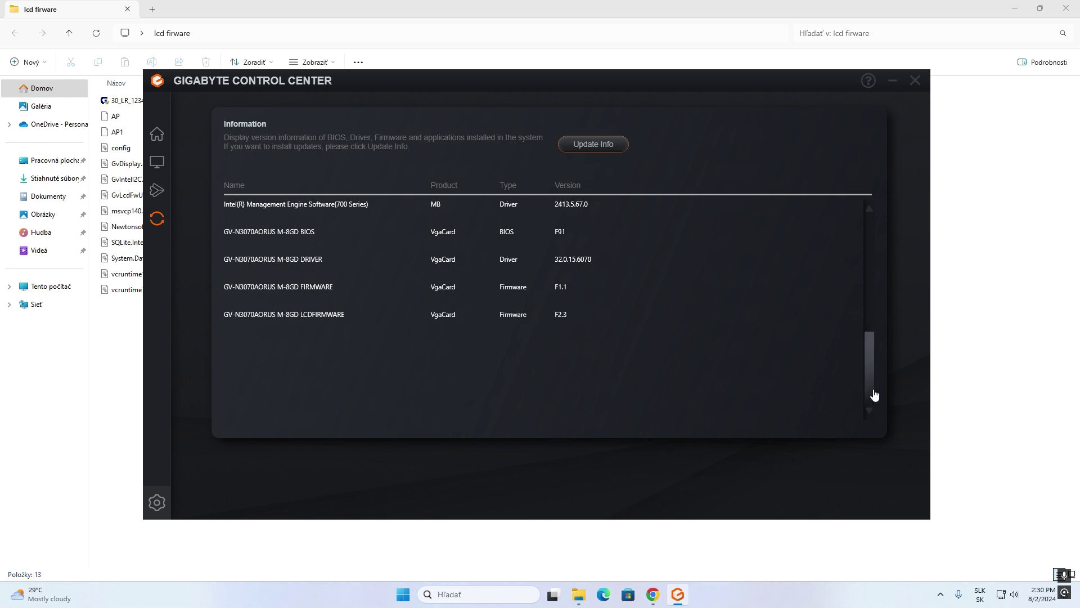
pyautogui.moveTo(874, 395)
pyautogui.mouseDown()
pyautogui.moveTo(864, 319)
pyautogui.moveTo(864, 416)
pyautogui.moveTo(868, 401)
pyautogui.mouseUp()
pyautogui.click(869, 385)
pyautogui.press('super')
pyautogui.write('se')
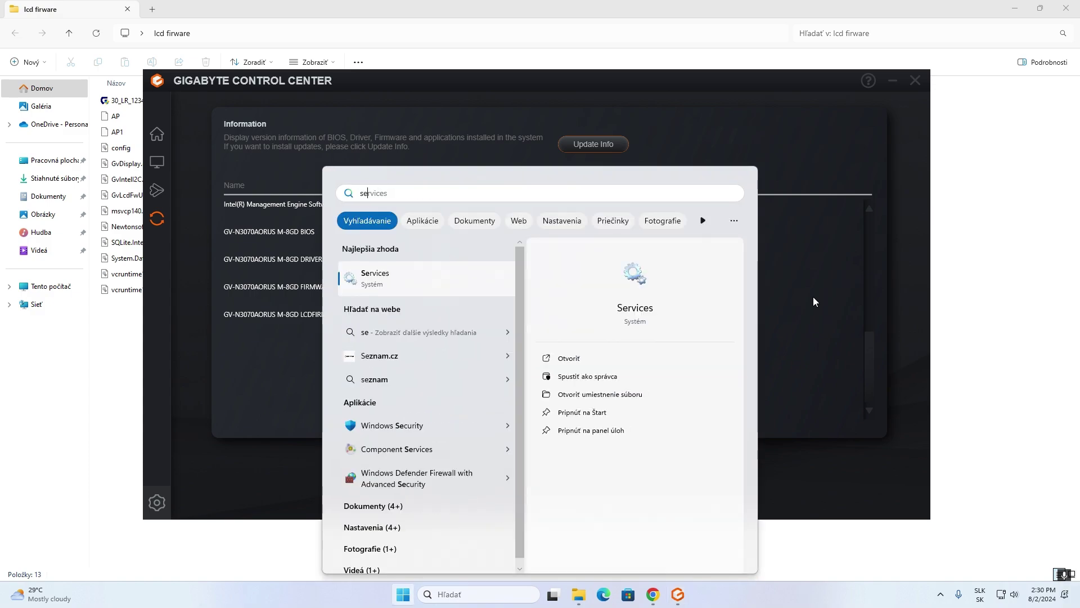
pyautogui.click(435, 288)
pyautogui.scroll(-3, 465, 345)
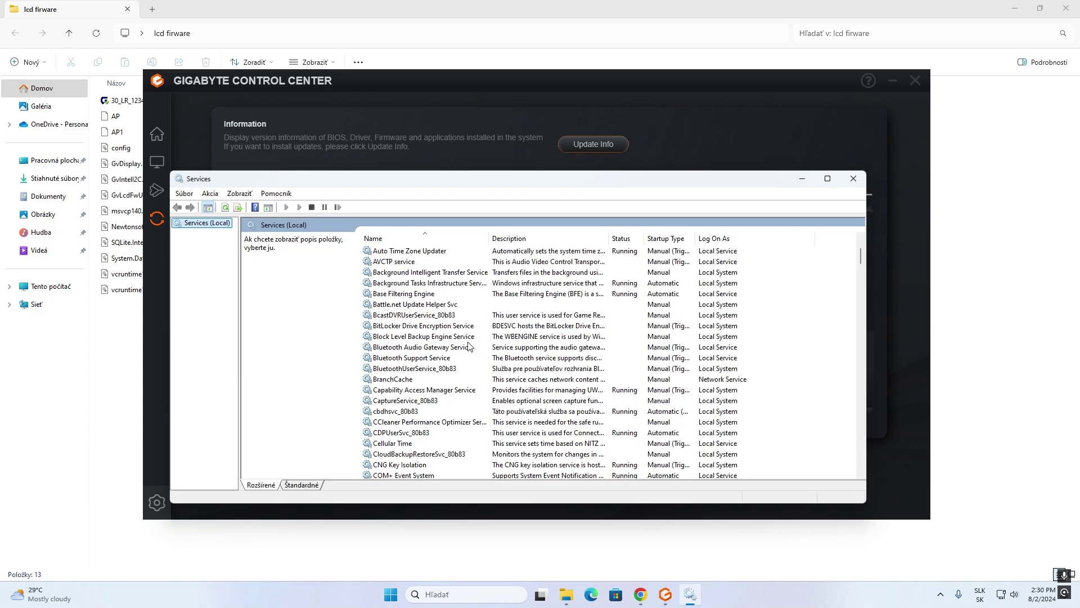
pyautogui.scroll(-15, 466, 345)
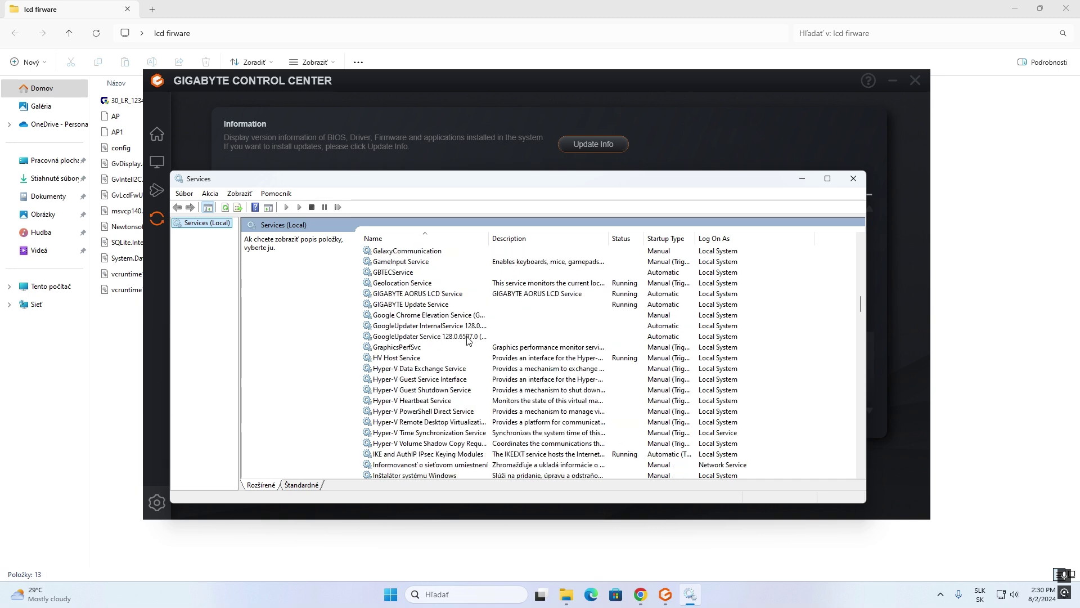
pyautogui.click(398, 327)
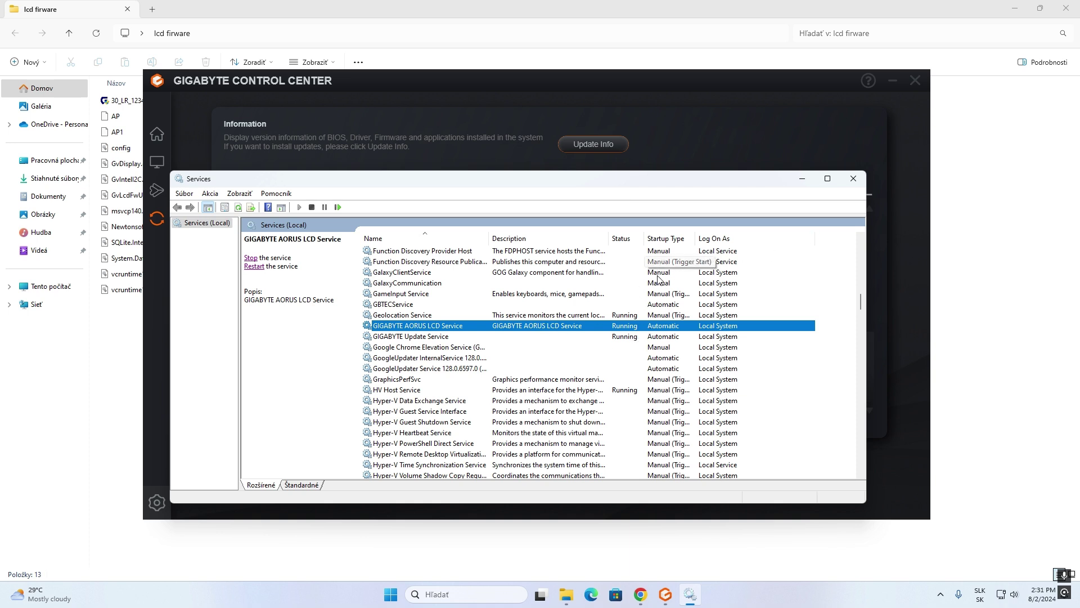
pyautogui.click(853, 179)
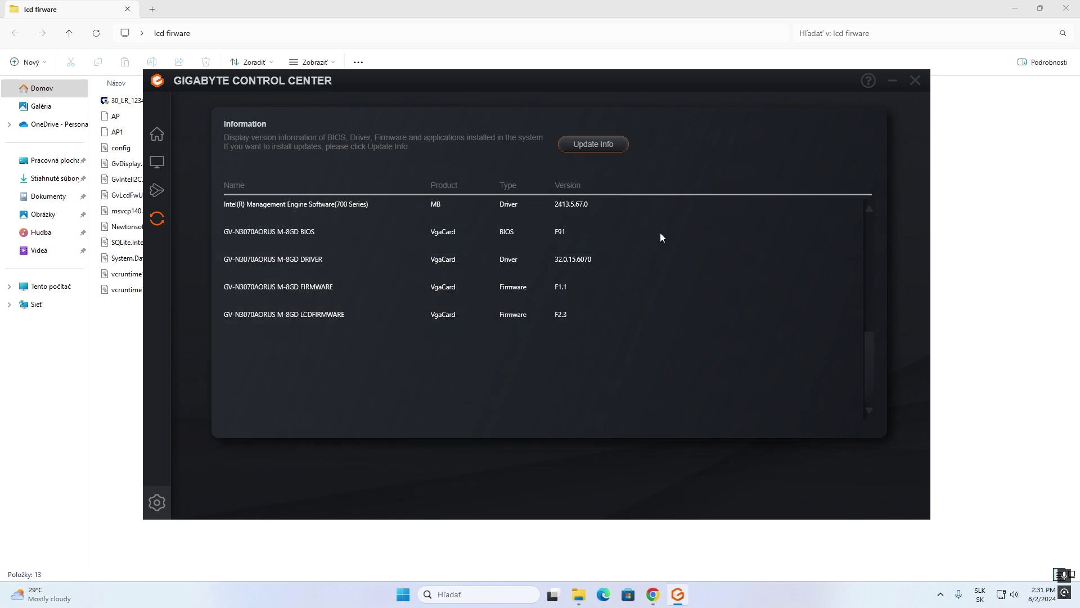
pyautogui.scroll(8, 485, 261)
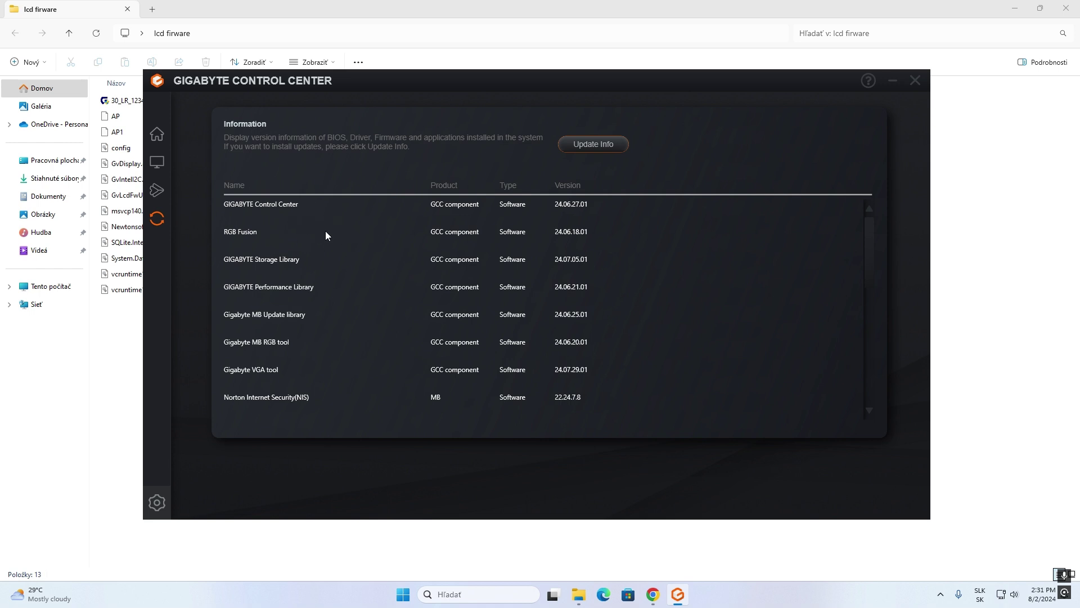
pyautogui.scroll(-1, 342, 261)
pyautogui.scroll(1, 345, 260)
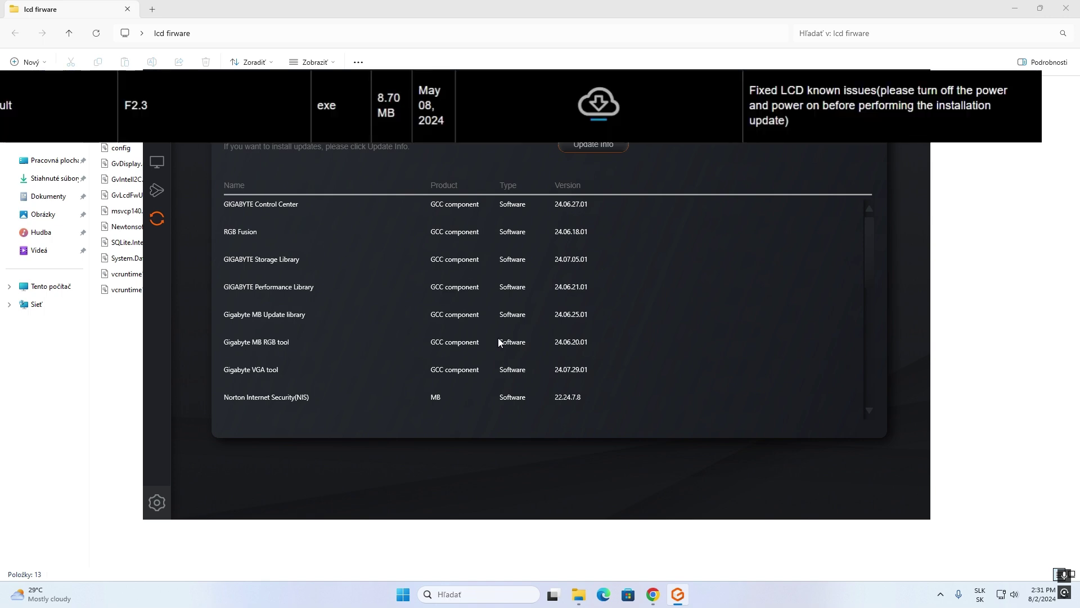
# - Search 're' and open the regional settings page
pyautogui.press('super')
pyautogui.write('re')
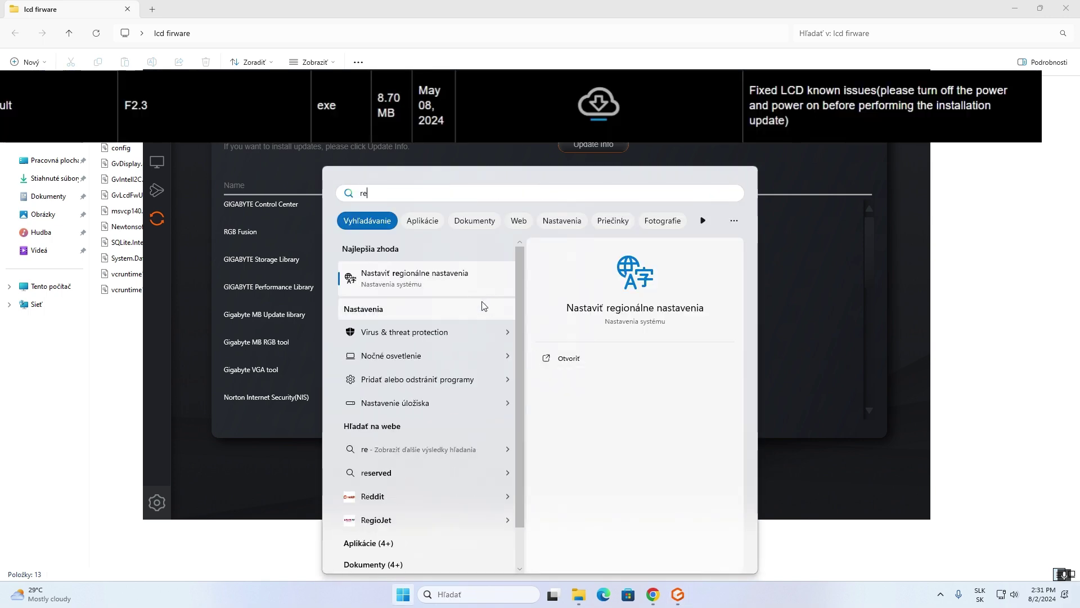
pyautogui.click(438, 281)
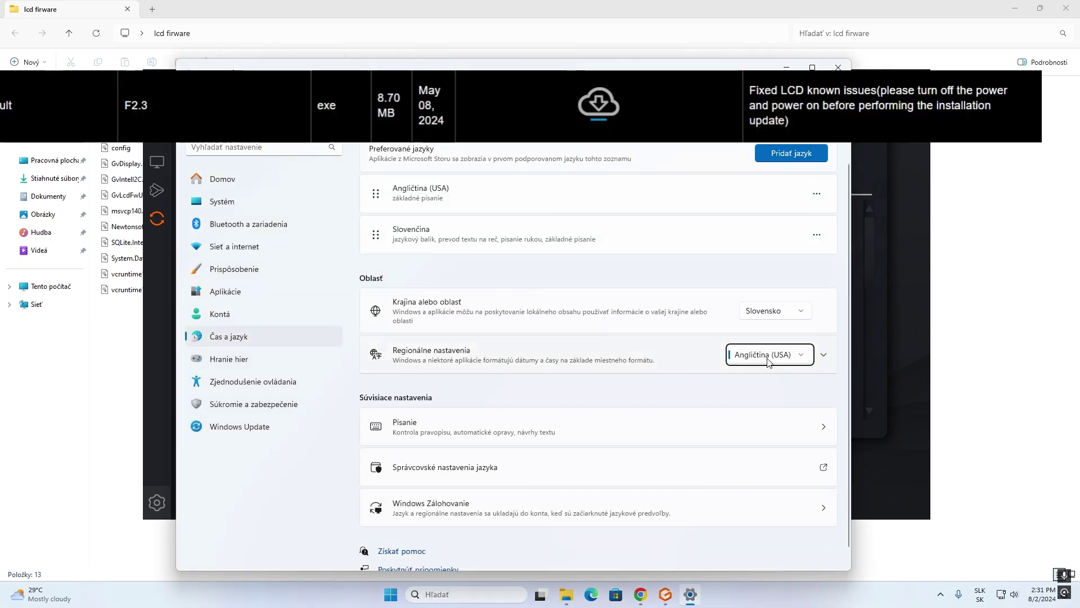
# - Pick a regional format showing times and dates as 14:31 and 2. 8. 2024, then close Settings
pyautogui.click(758, 359)
pyautogui.scroll(3, 755, 329)
pyautogui.scroll(20, 755, 329)
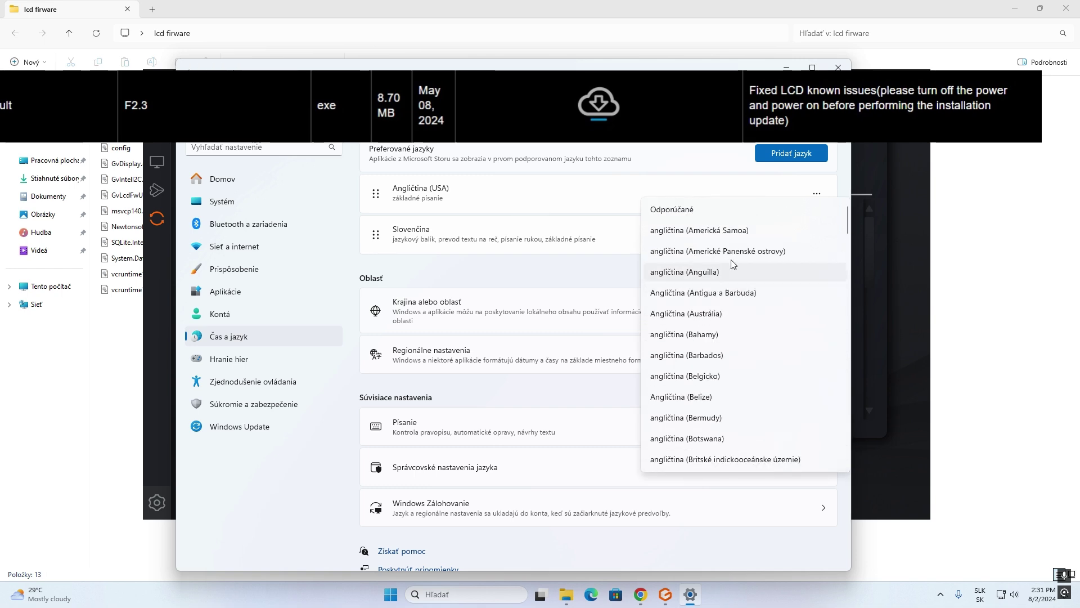
pyautogui.click(672, 214)
pyautogui.click(838, 67)
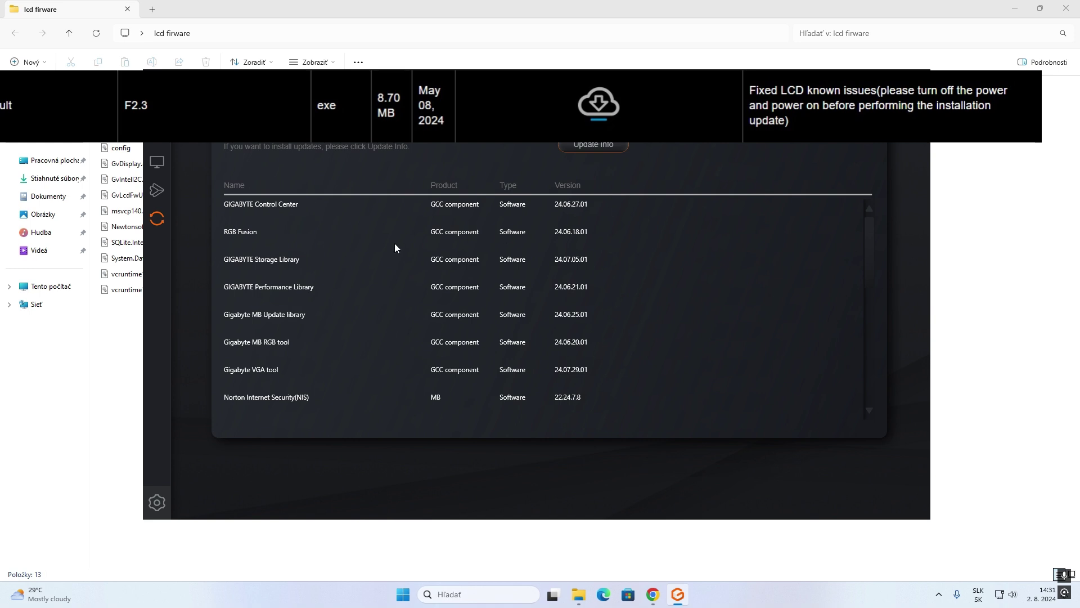